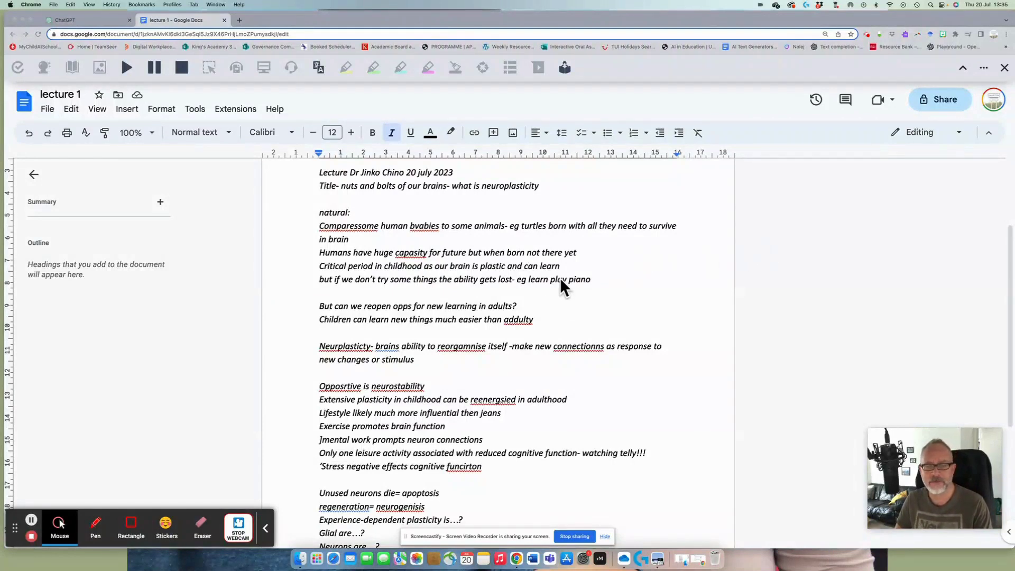
Copy the bold rewrite prompt together with all the lecture notes beneath it, down to the line "Neurons are…?"
scroll(528, 279, down, 1)
scroll(529, 279, up, 2)
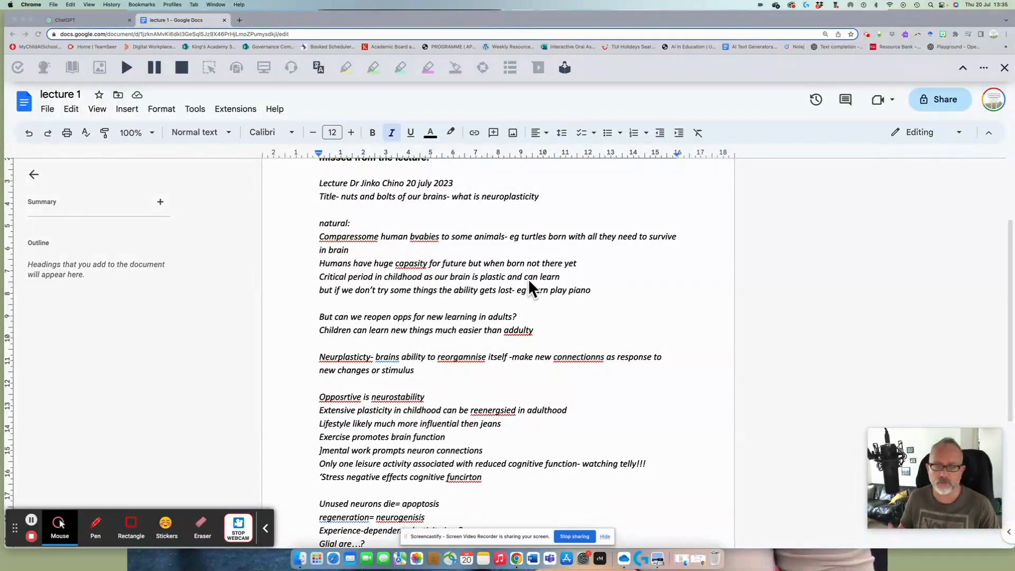
scroll(555, 326, up, 3)
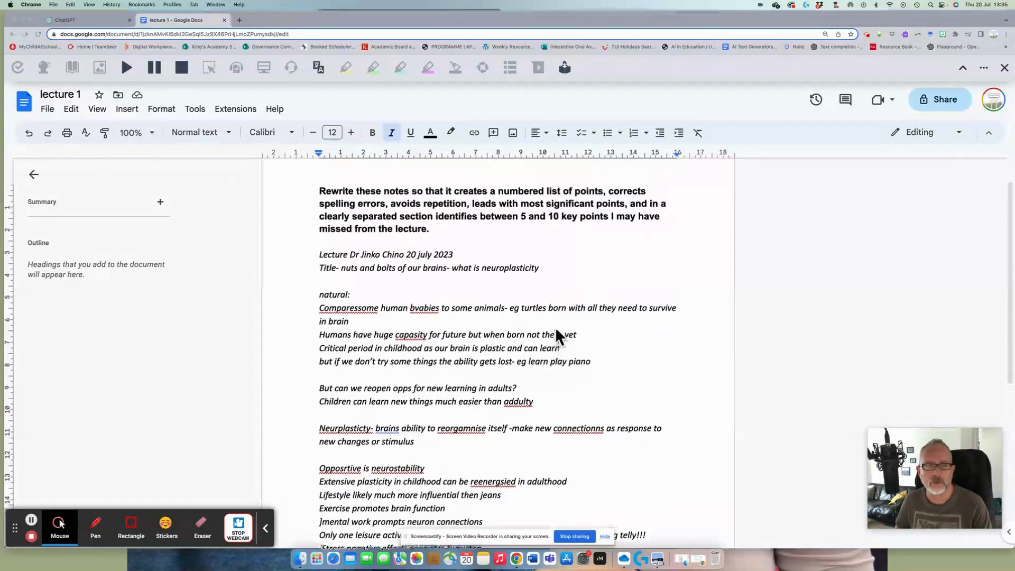
click(320, 193)
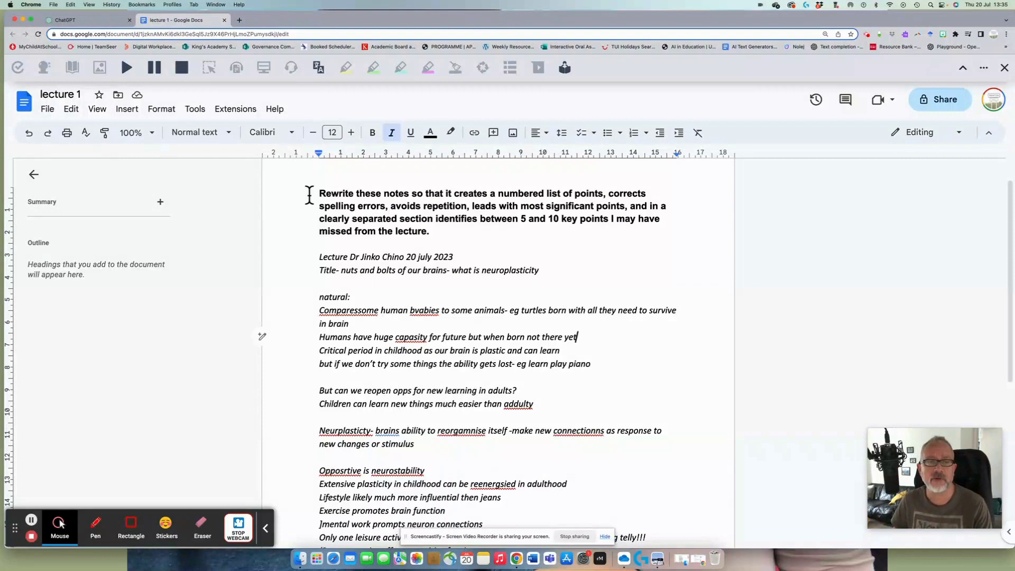
drag(319, 193, 489, 423)
right_click(406, 296)
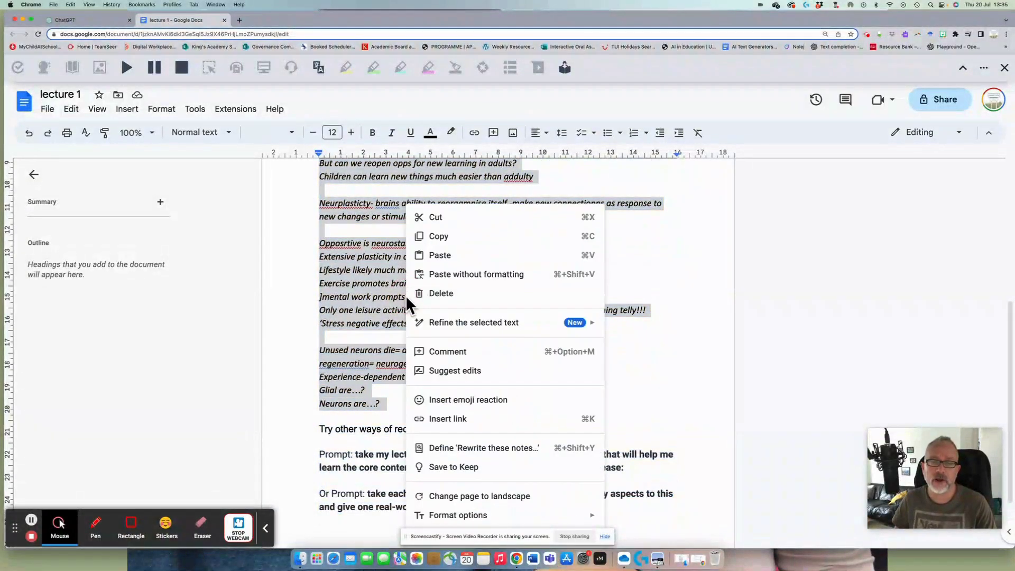
click(442, 233)
scroll(487, 265, up, 3)
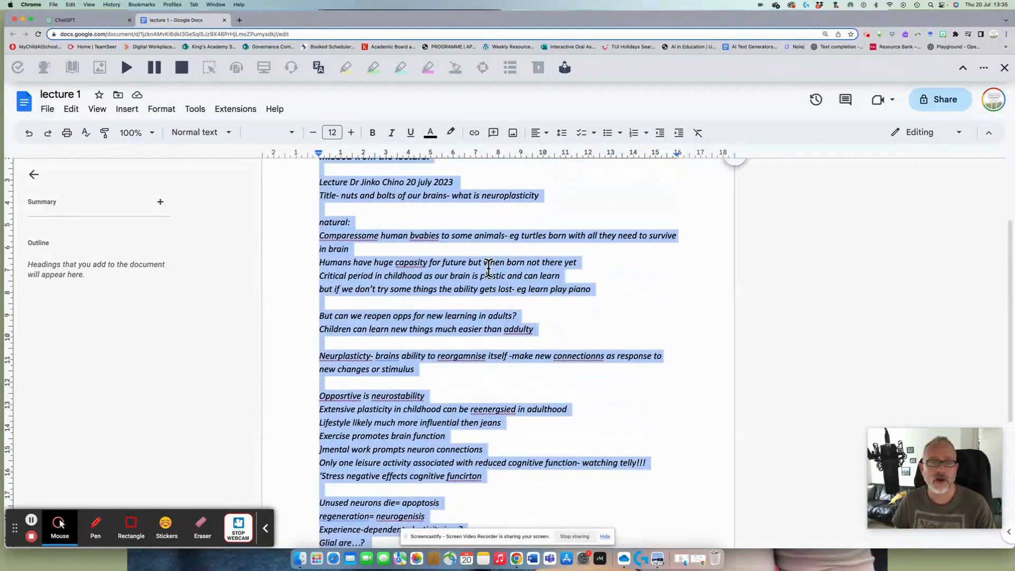
scroll(488, 268, up, 2)
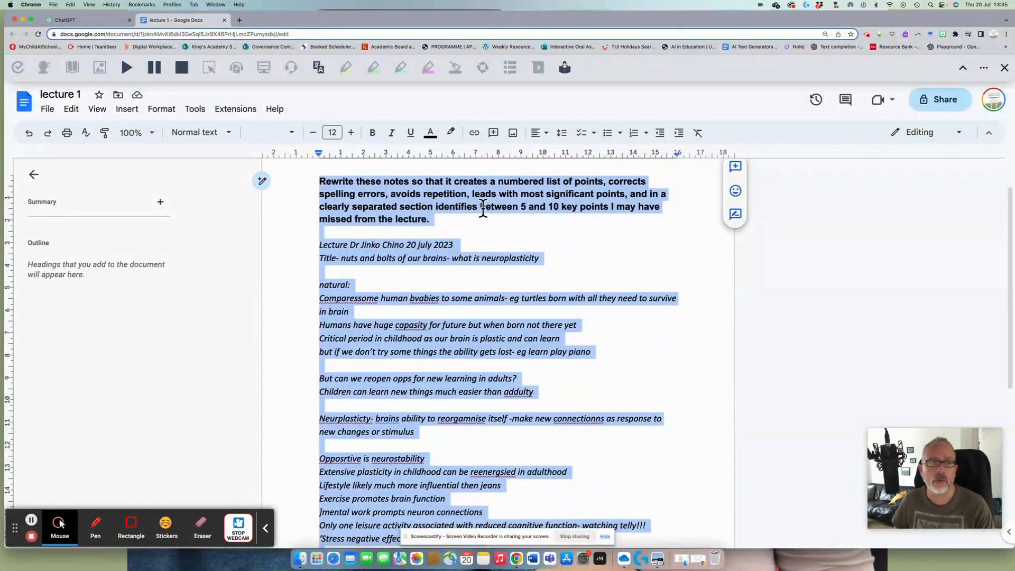
Switch to ChatGPT, paste the rewrite prompt with the lecture notes into a new GPT-4 chat and send it
click(82, 21)
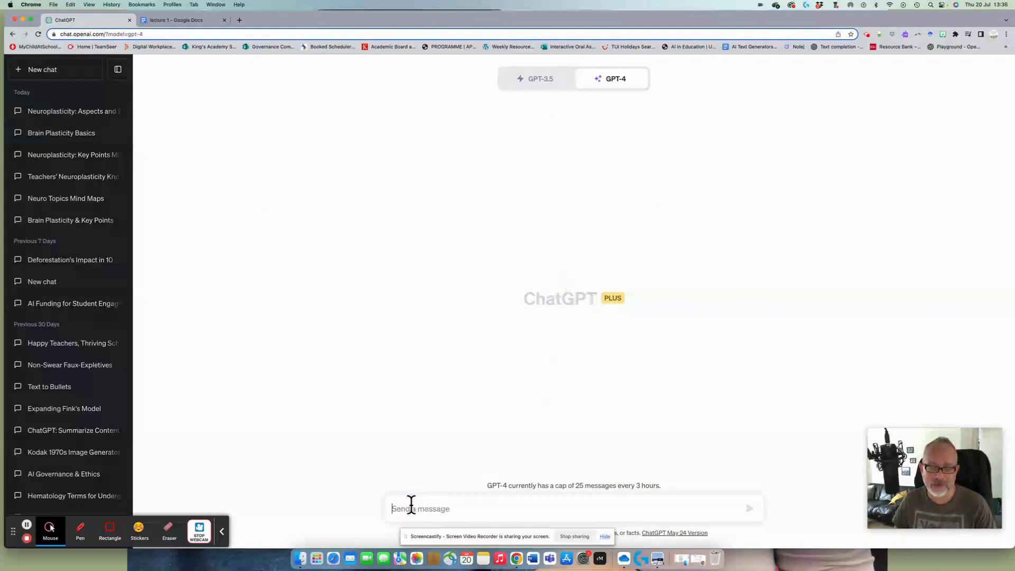
key(super+v)
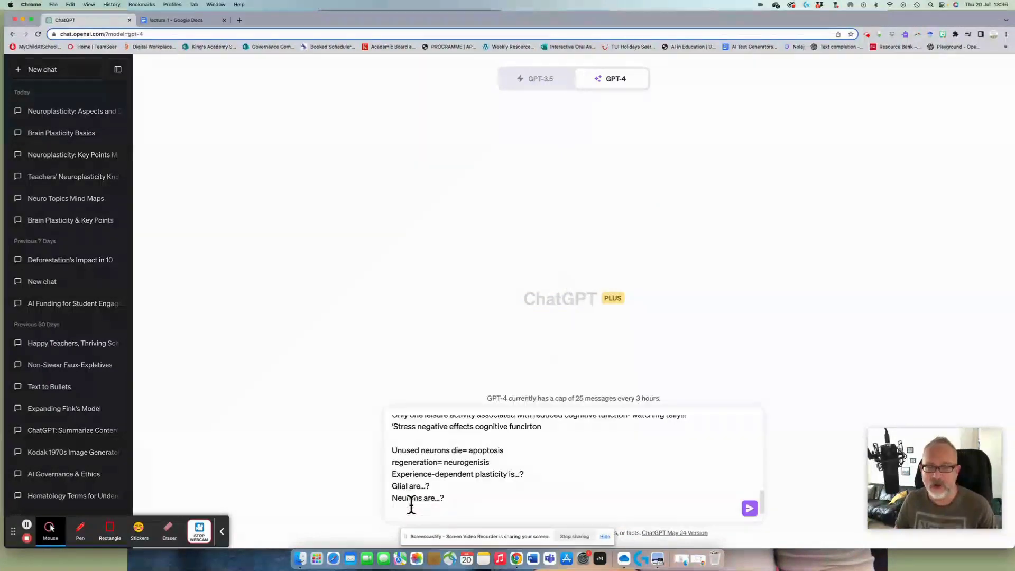
mouse_move(638, 82)
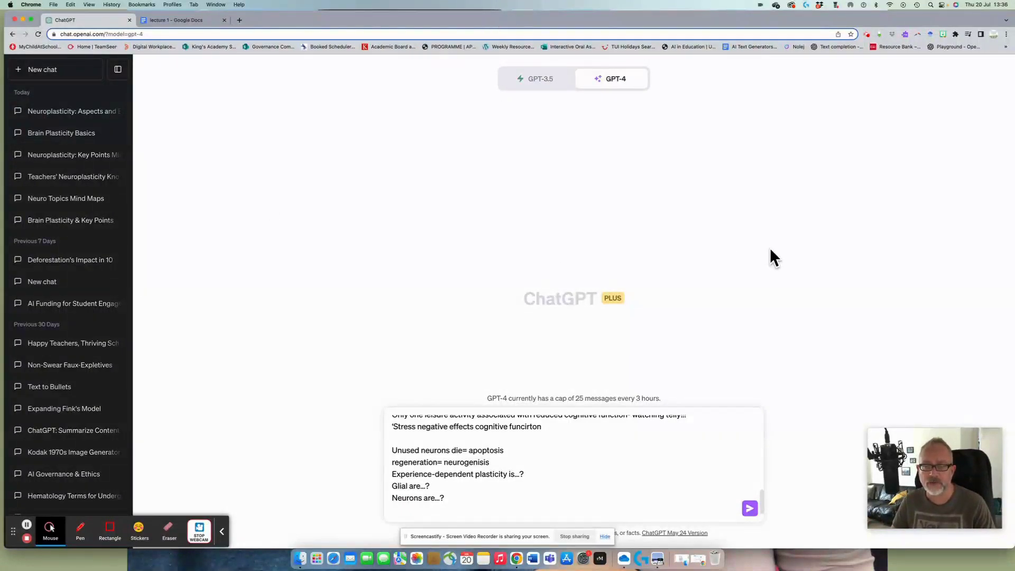
scroll(616, 458, up, 10)
scroll(618, 460, down, 5)
scroll(618, 460, down, 3)
click(750, 507)
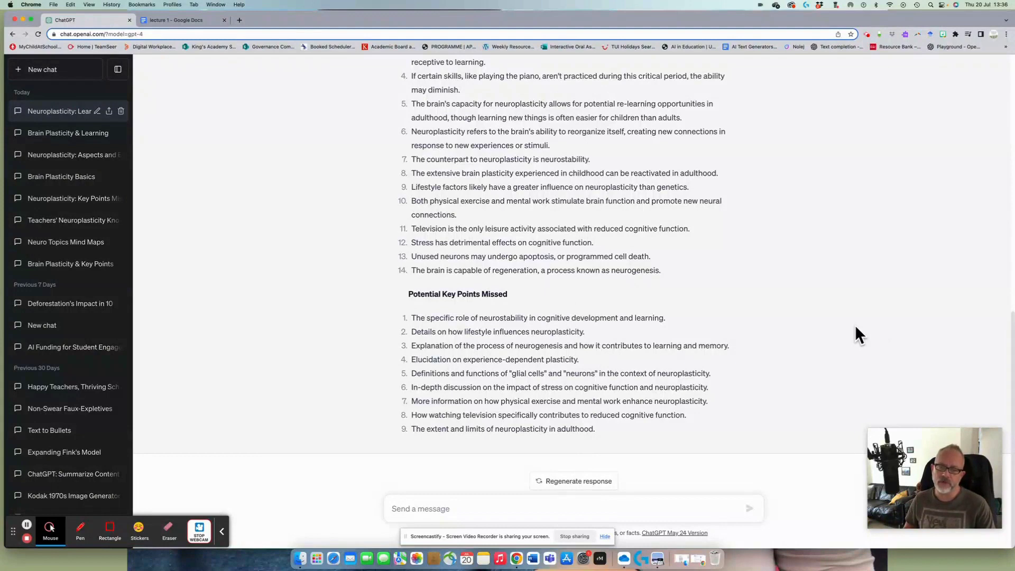
Highlight the "glial cells" and "neurons" wording under Potential Key Points Missed and look over the rewritten notes
drag(594, 374, 491, 373)
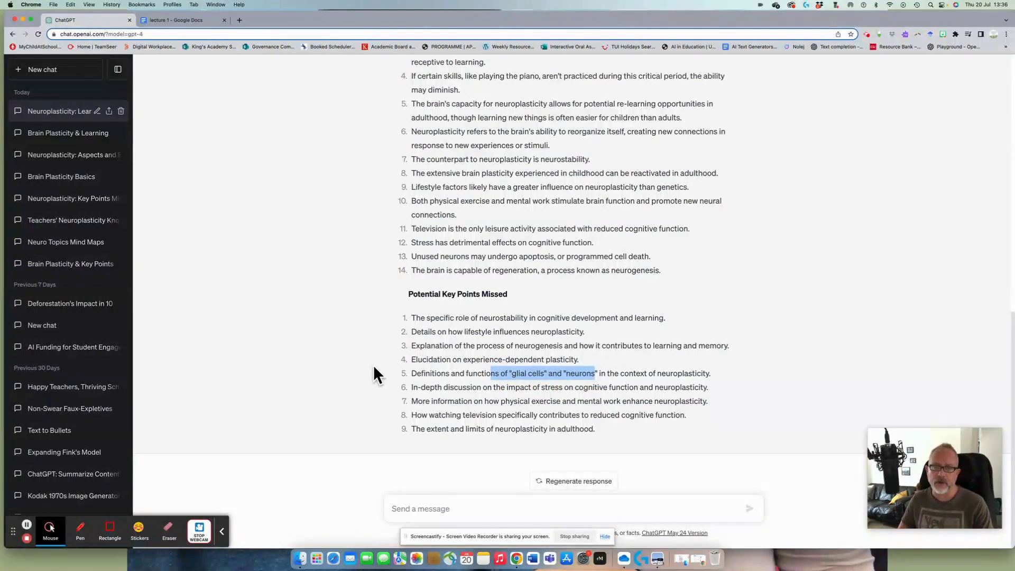
scroll(744, 293, up, 5)
scroll(743, 293, down, 2)
Switch to the lecture 1 Google Doc and copy the prompt that asks to tabulate the lecture notes and add related details
click(184, 18)
scroll(600, 289, down, 6)
drag(625, 387, 357, 376)
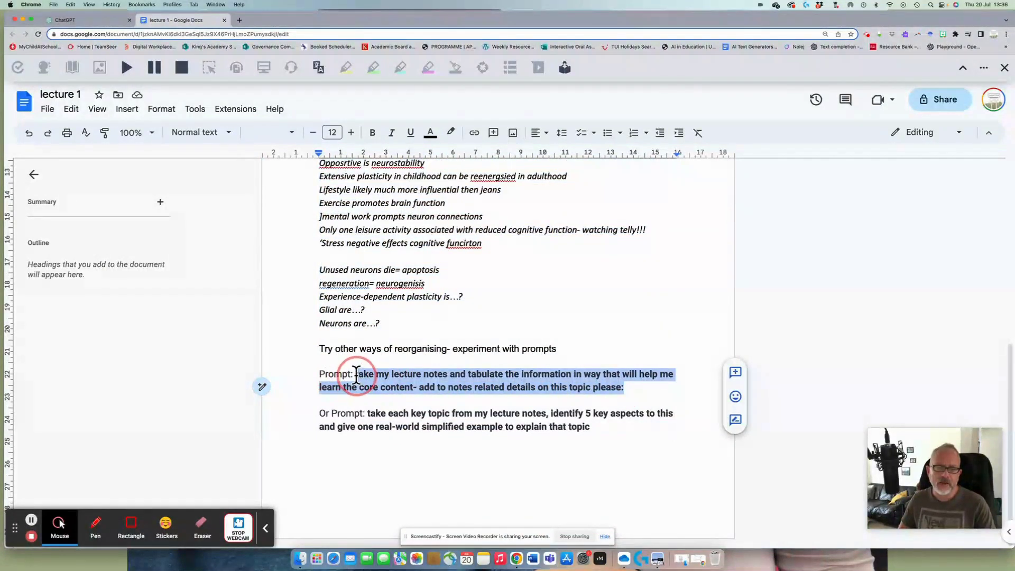
right_click(376, 381)
click(408, 236)
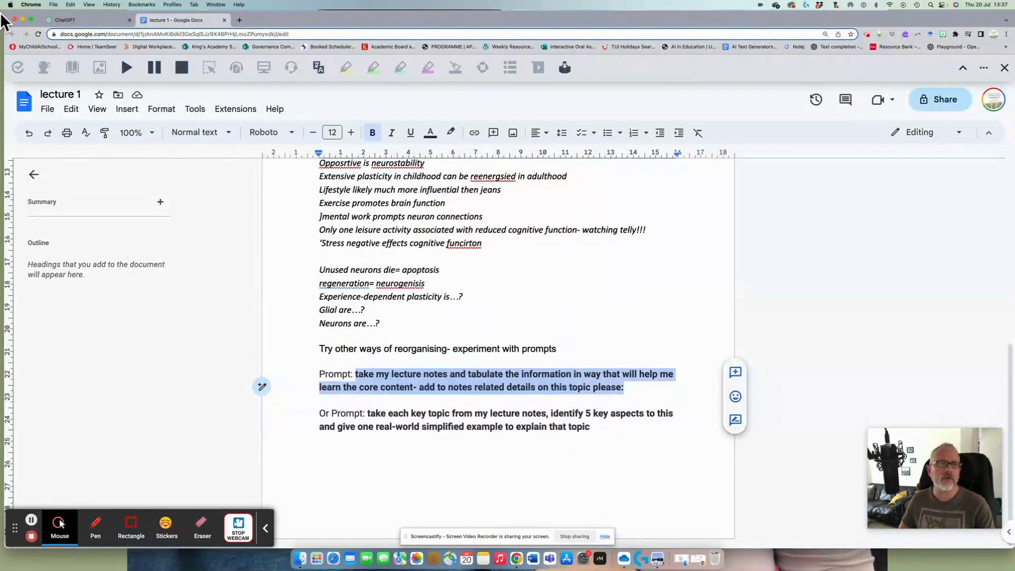
Return to ChatGPT and paste the tabulation prompt as a follow-up message in the same chat
click(98, 20)
click(455, 505)
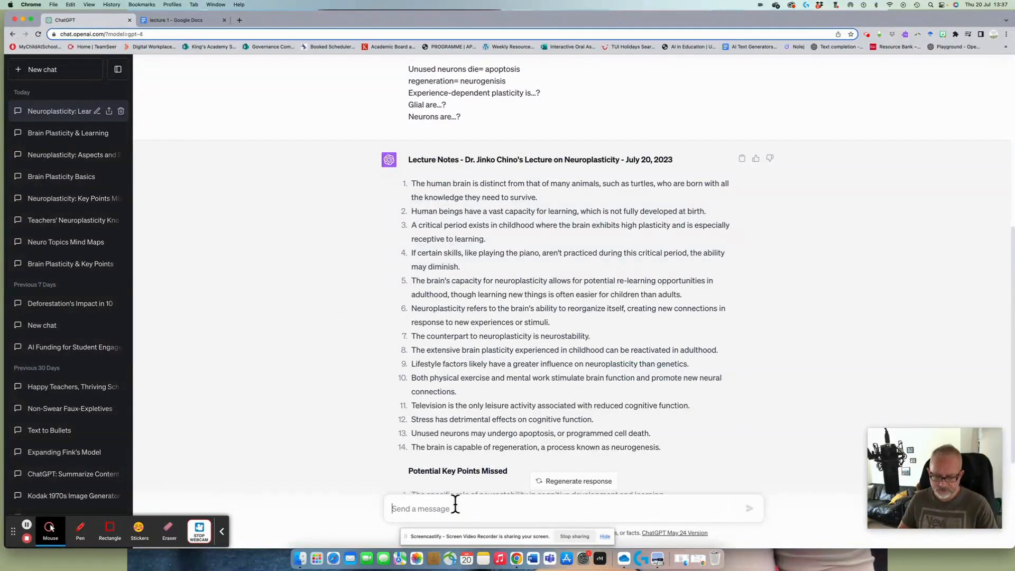
key(super+v)
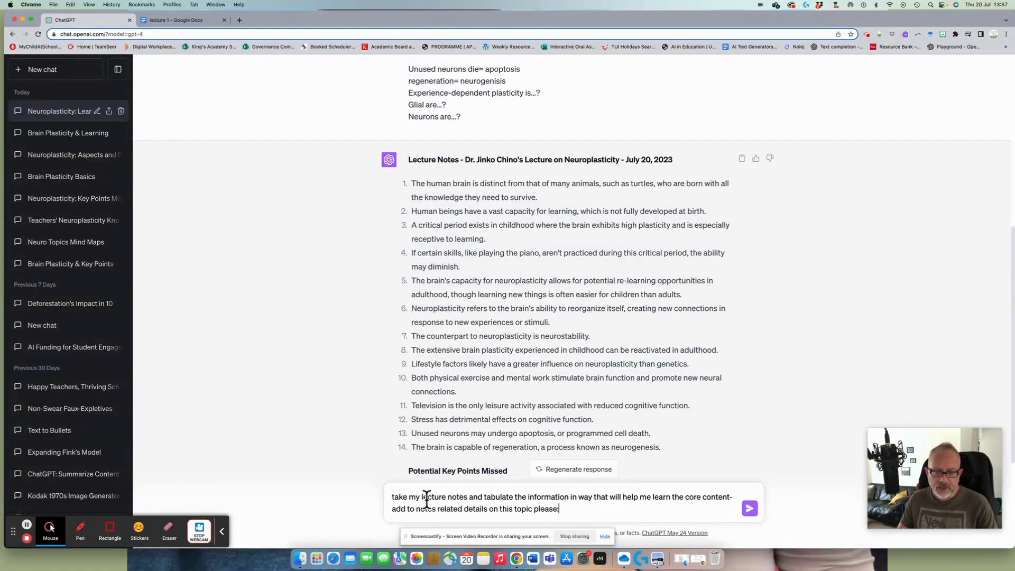
Change "my" to "those" in the pasted prompt so it begins "take those lecture notes", then send it and view the table from its start
click(423, 496)
text(=)
key(BackSpace)
key(BackSpace)
key(BackSpace)
key(BackSpace)
text(those)
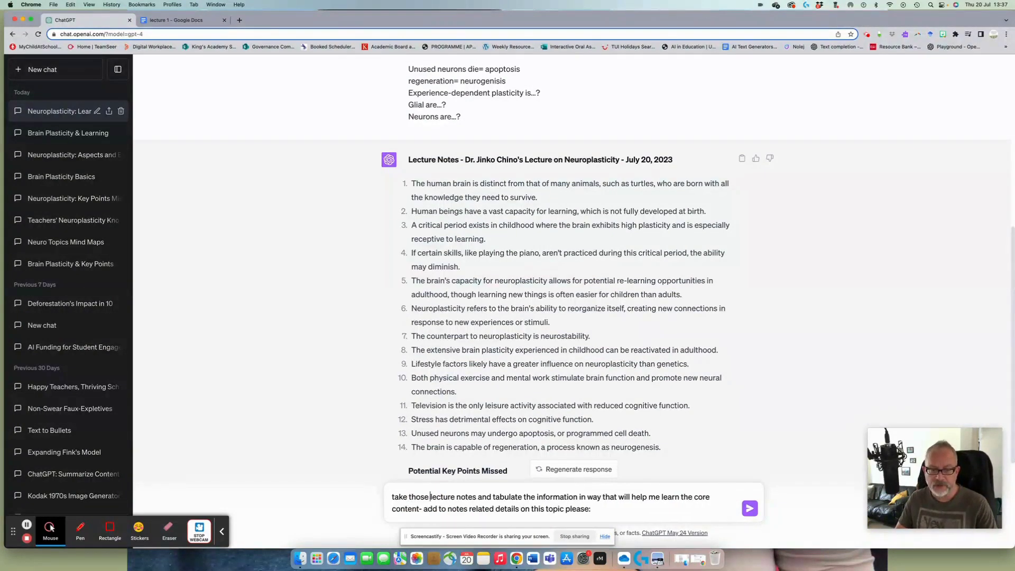
click(750, 509)
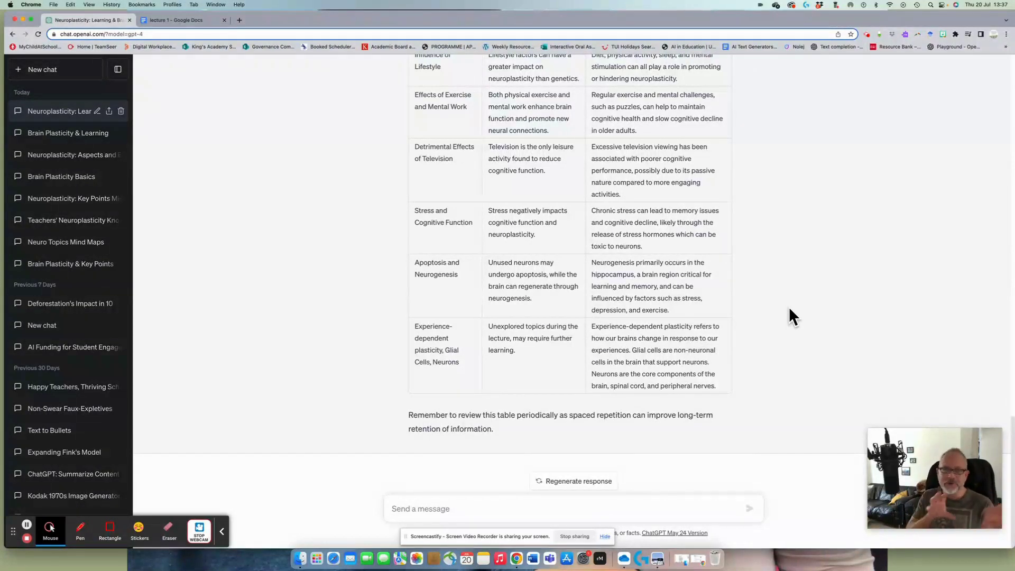
scroll(719, 254, up, 15)
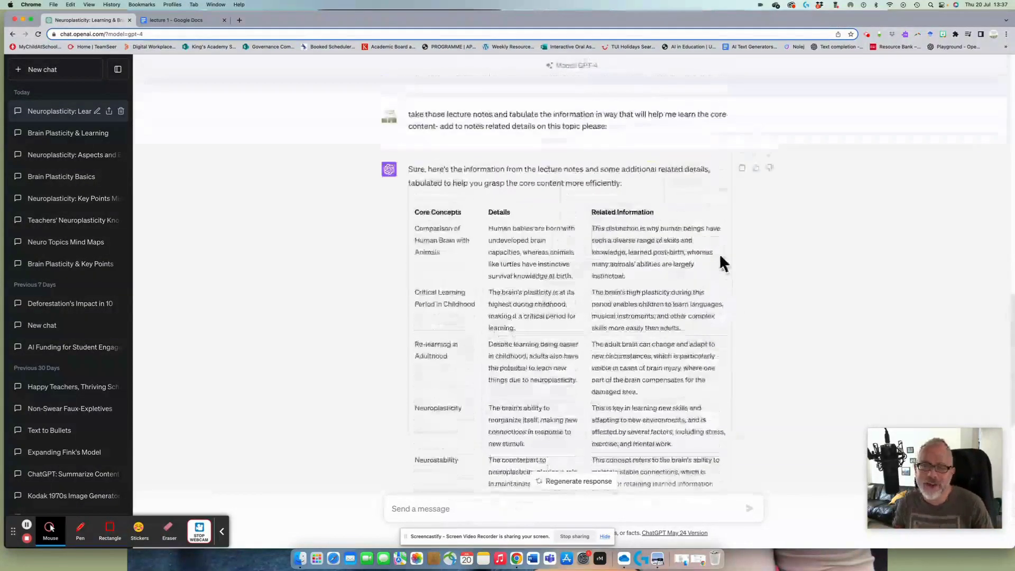